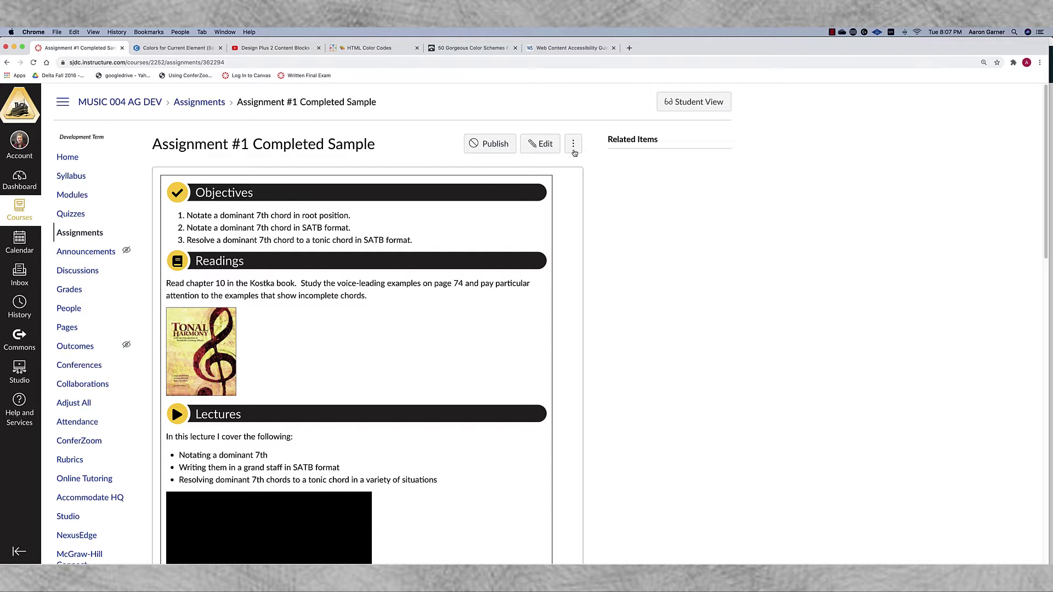
Step: Edit the assignment and set the Design Tools comfort level to Intermediate
click(549, 144)
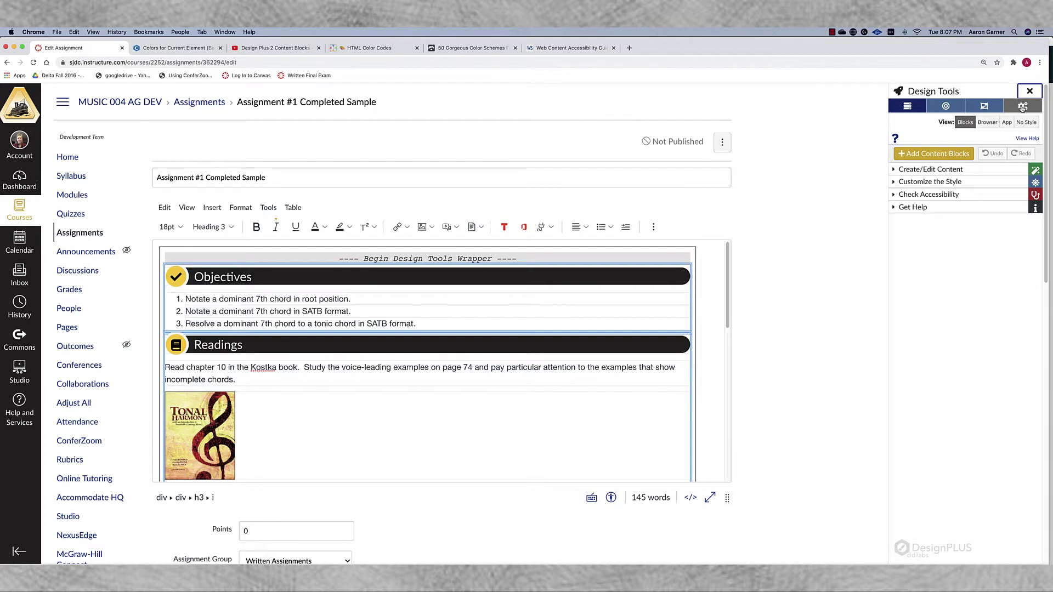
click(1023, 106)
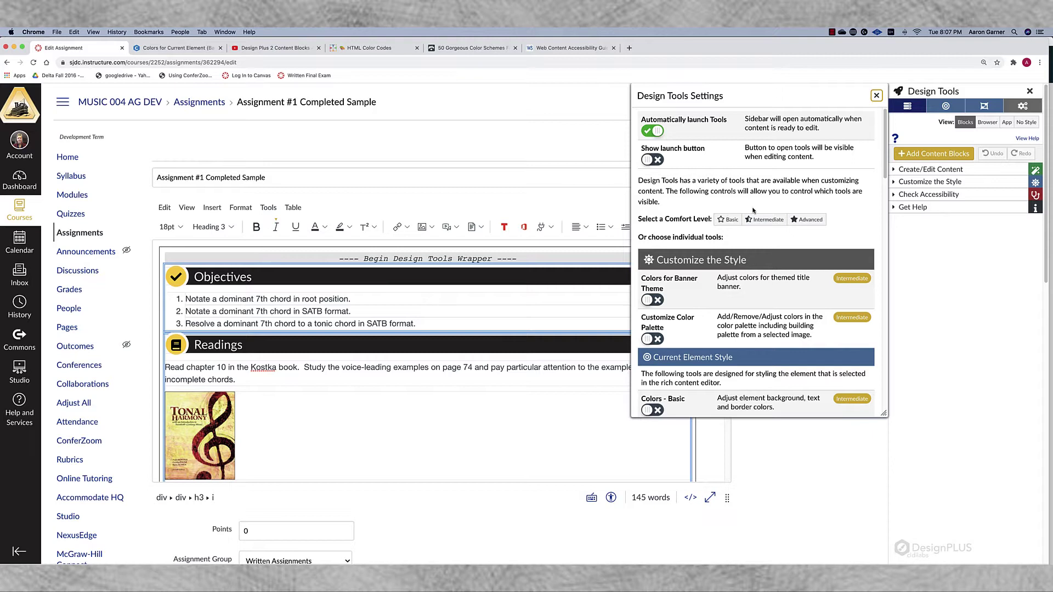
click(763, 221)
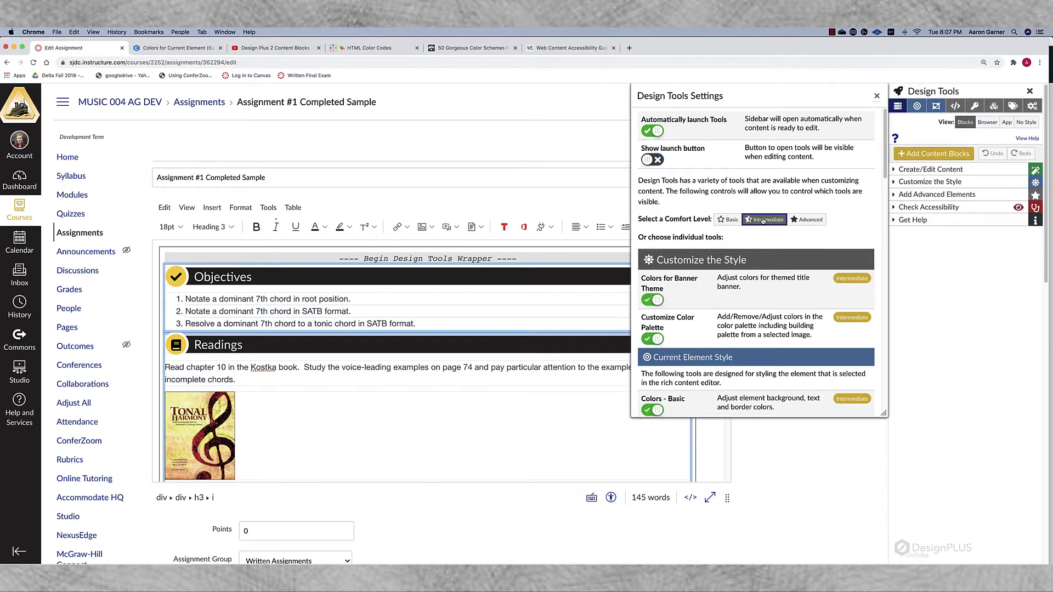
Step: Show the Customize the Style > Colors - Basic settings for the Objectives heading
click(878, 96)
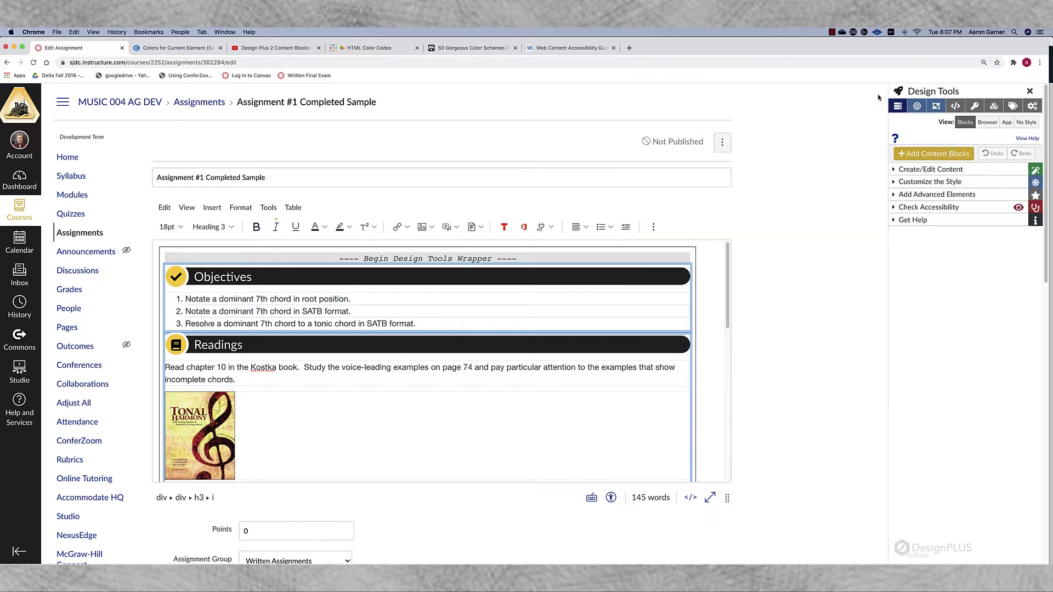
click(895, 183)
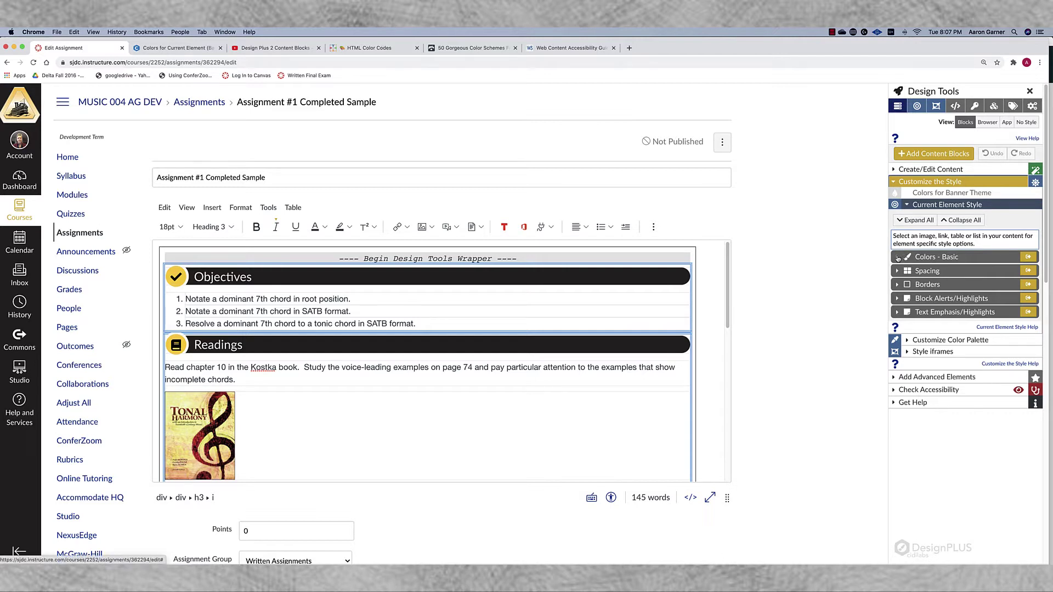
click(898, 257)
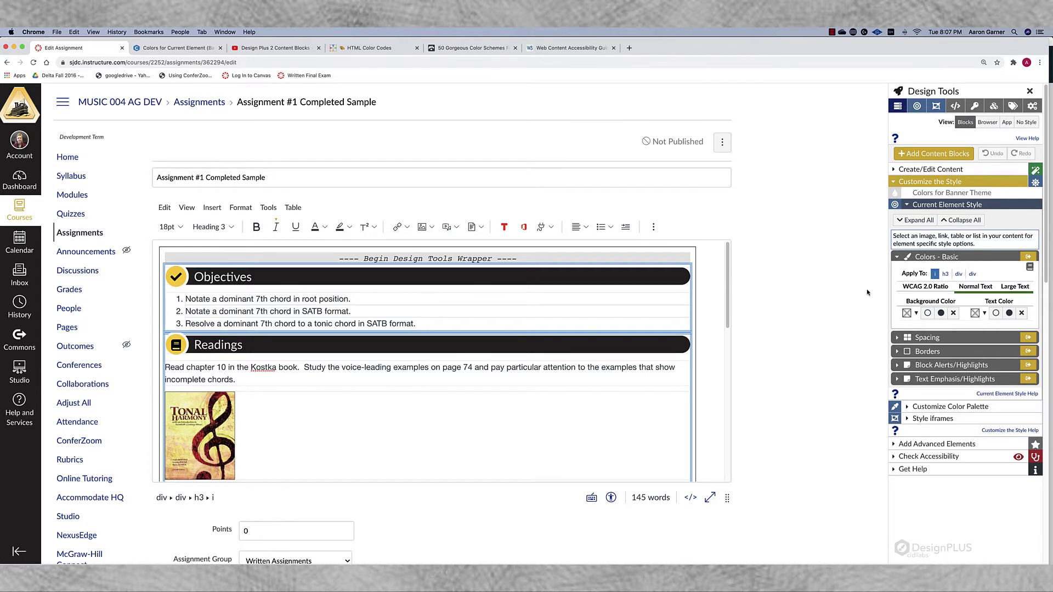
click(379, 275)
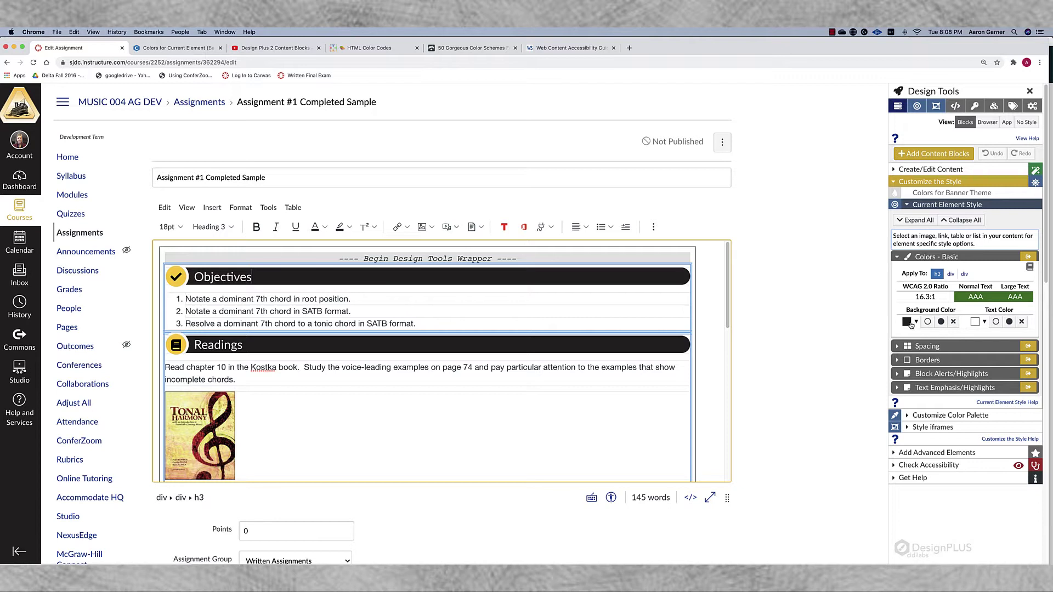
click(620, 307)
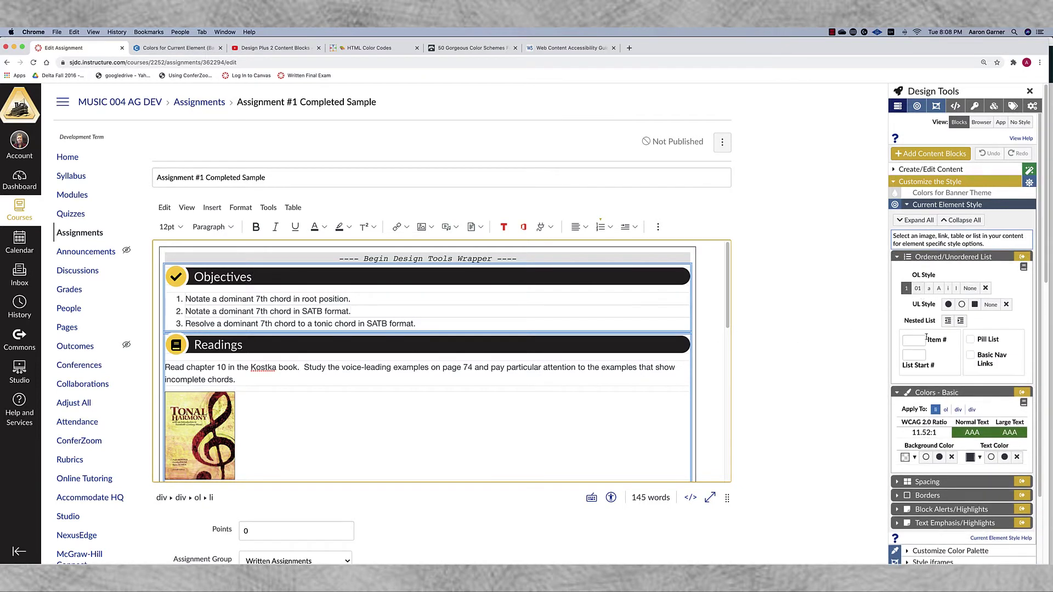
scroll(927, 186, down, 3)
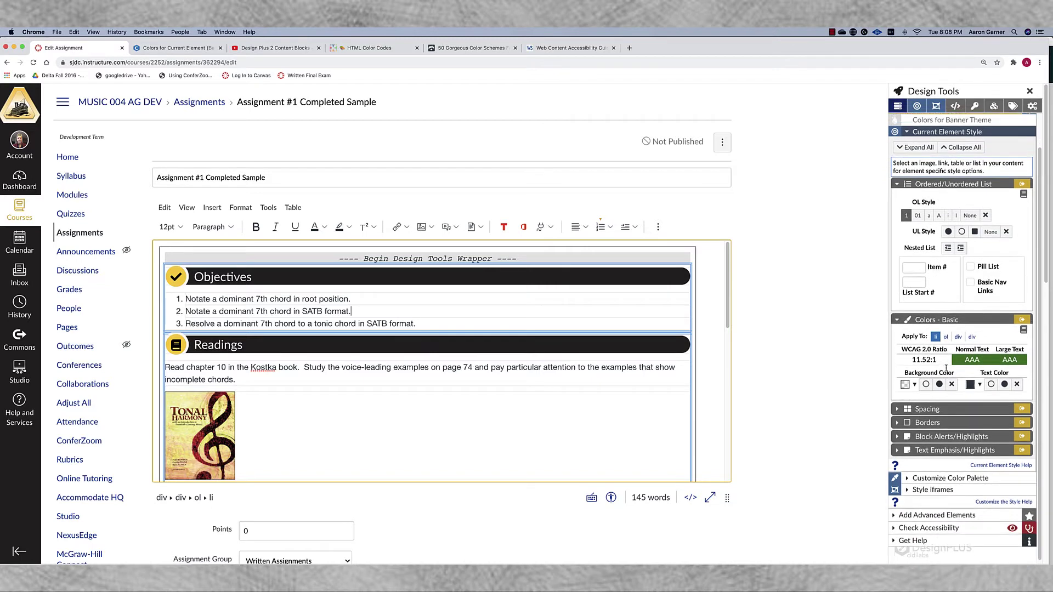
click(898, 182)
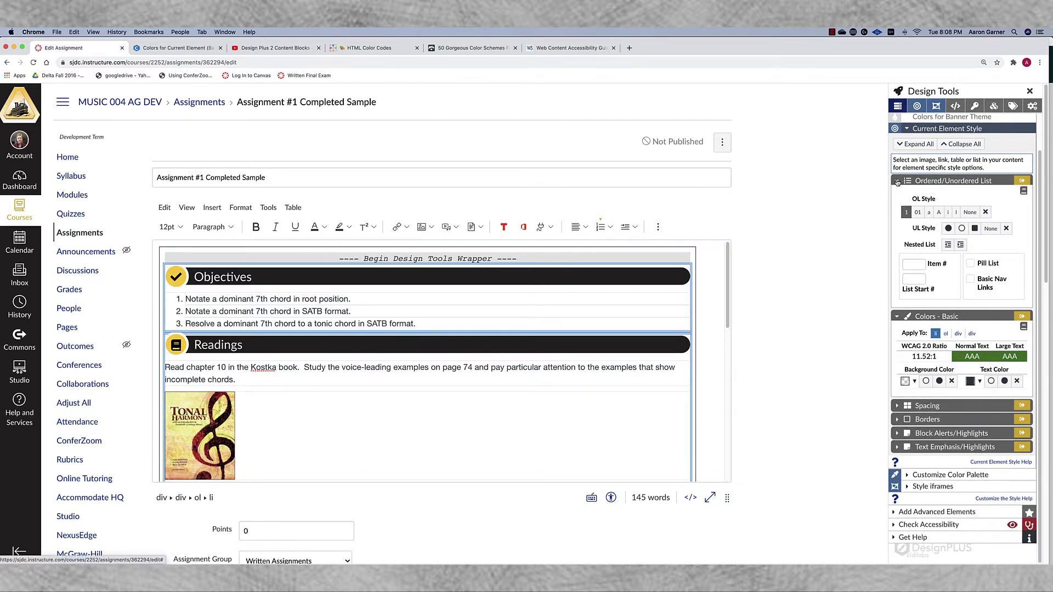
click(898, 183)
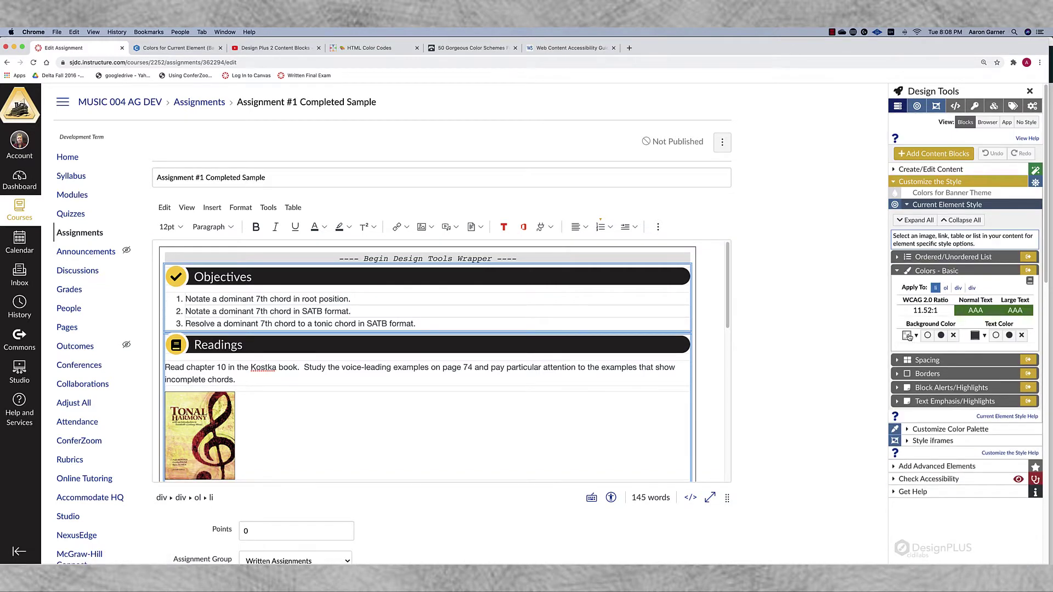
click(182, 278)
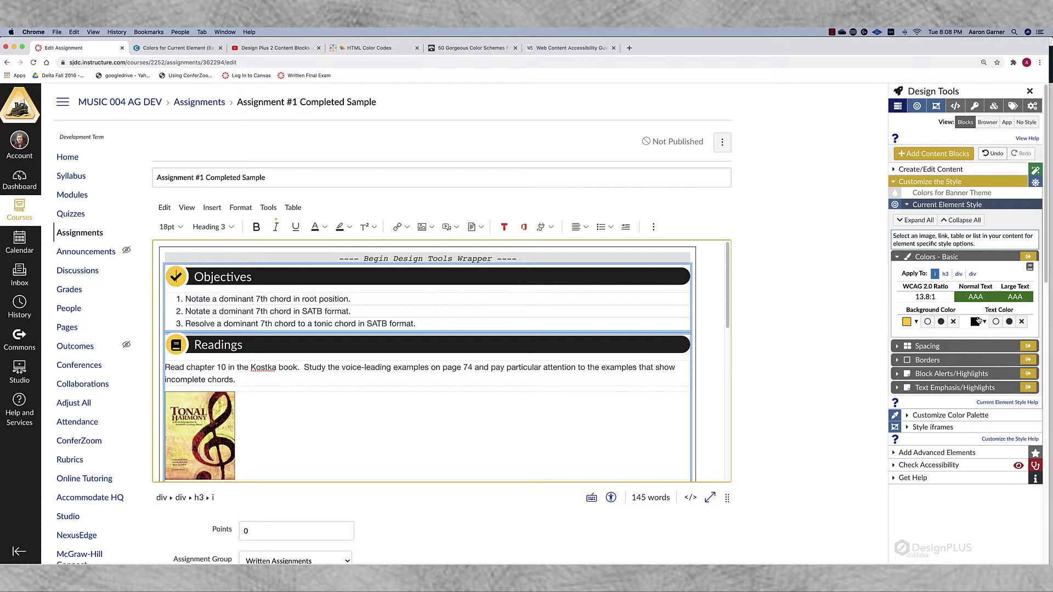
click(302, 278)
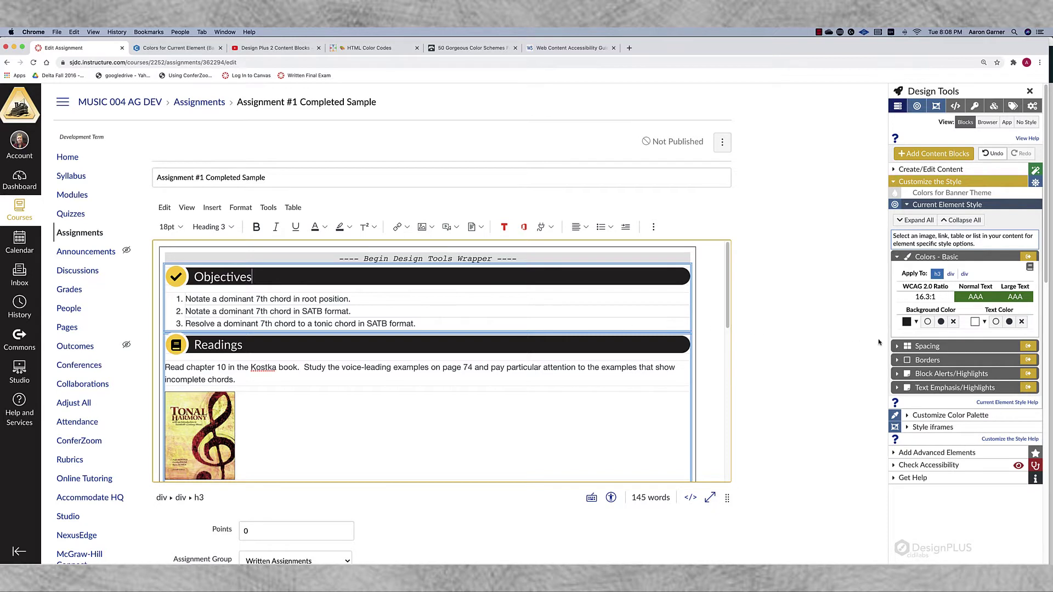
Step: Change the Objectives header background to green #3e7e26 in the colour picker
click(916, 323)
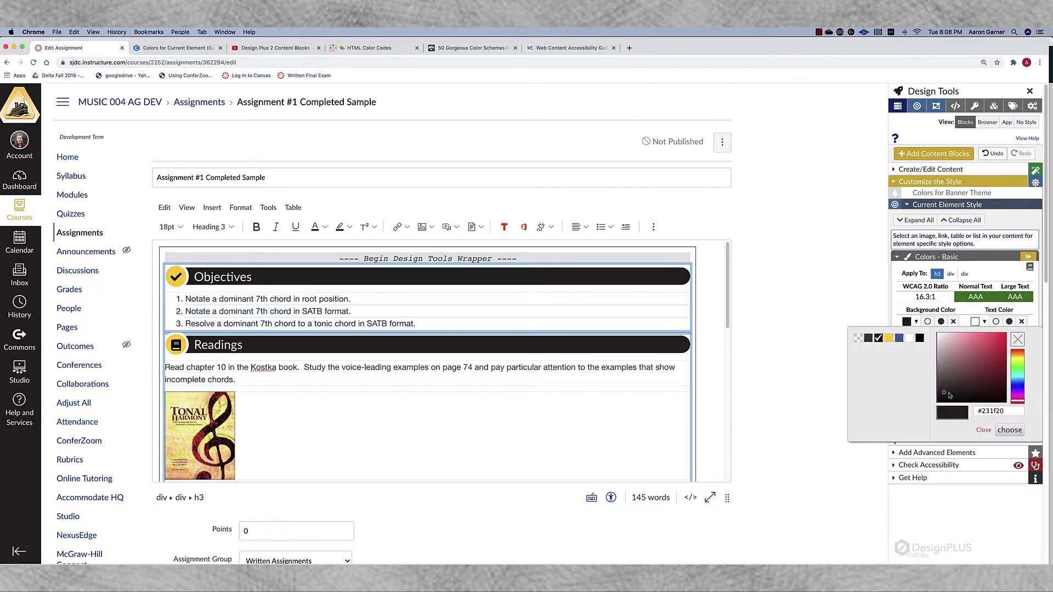
click(952, 376)
drag(953, 376, 986, 371)
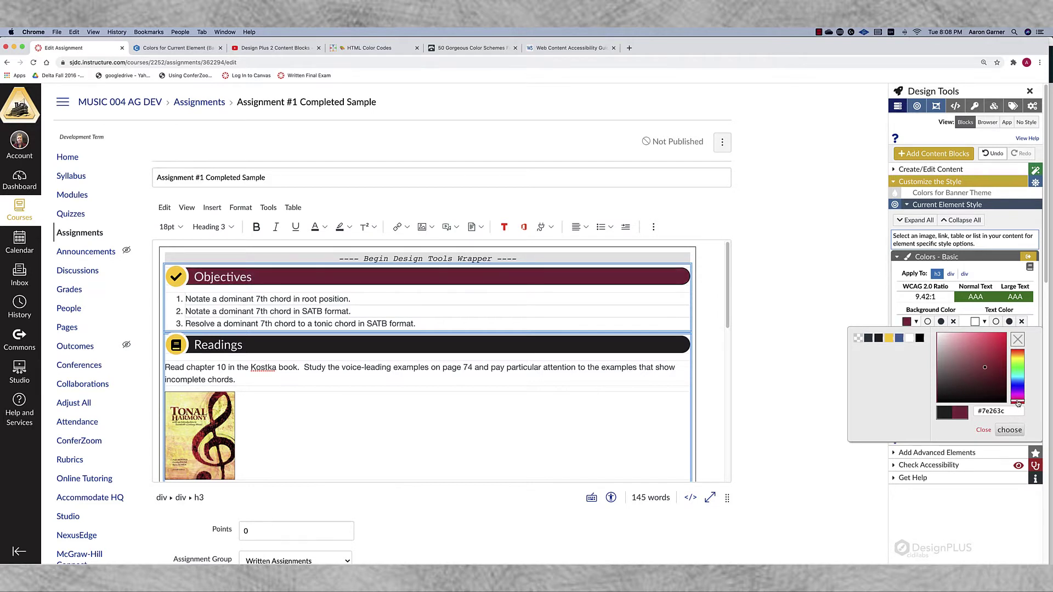
drag(1019, 403, 1020, 369)
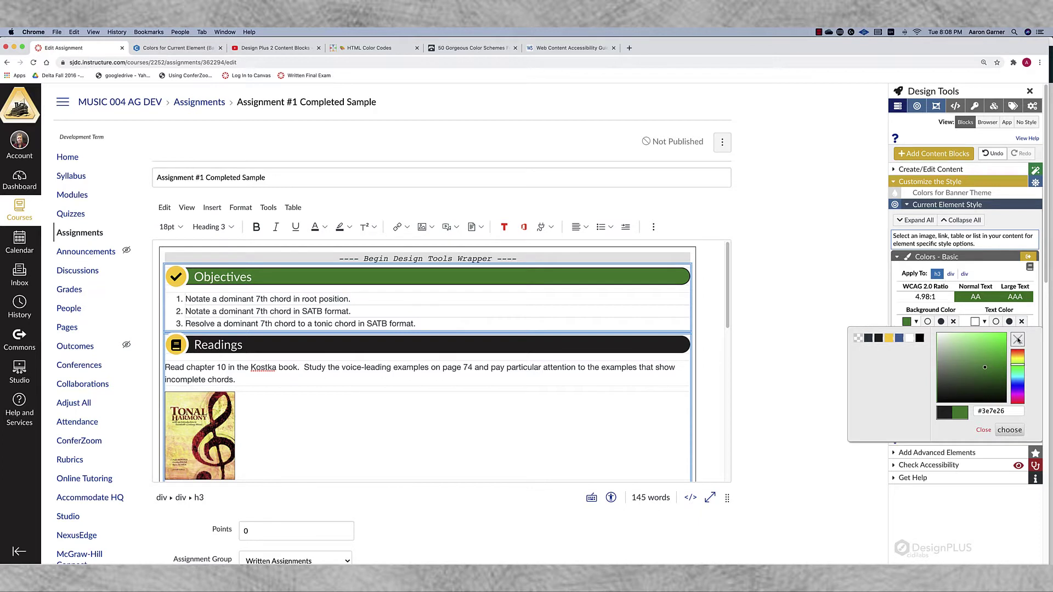
click(823, 302)
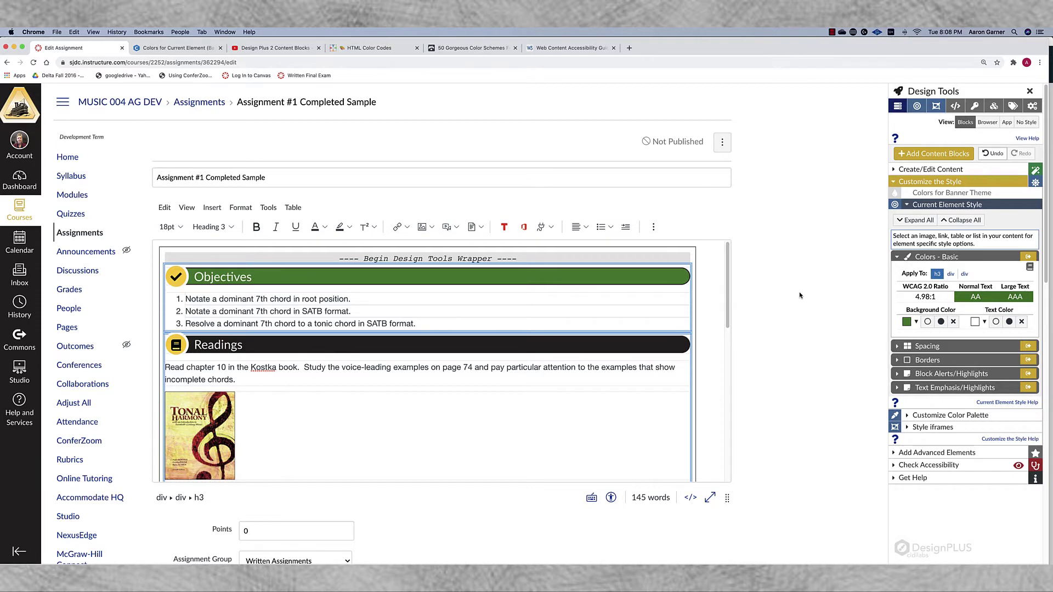
Step: Browse the '50 Gorgeous Color Schemes' page to section 22, then return to the assignment editor
click(472, 48)
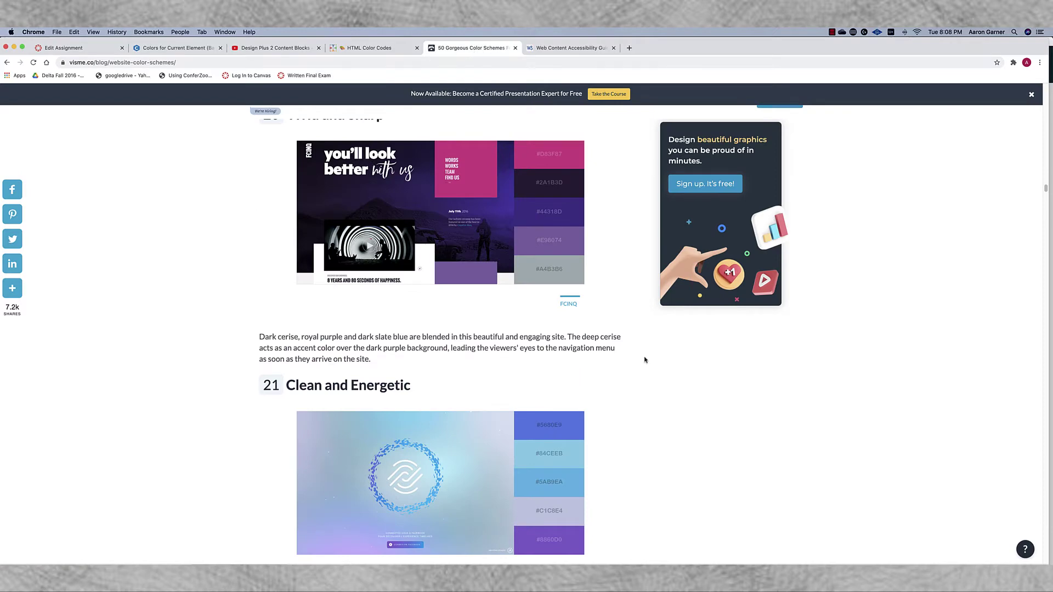
scroll(643, 360, down, 10)
scroll(643, 360, down, 14)
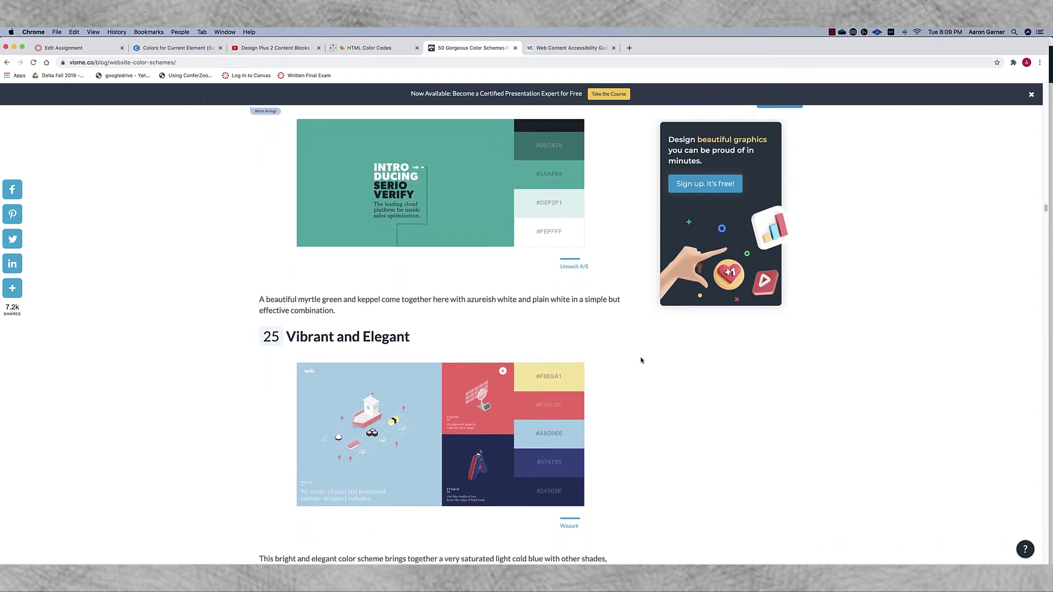
scroll(642, 360, up, 7)
scroll(640, 360, up, 8)
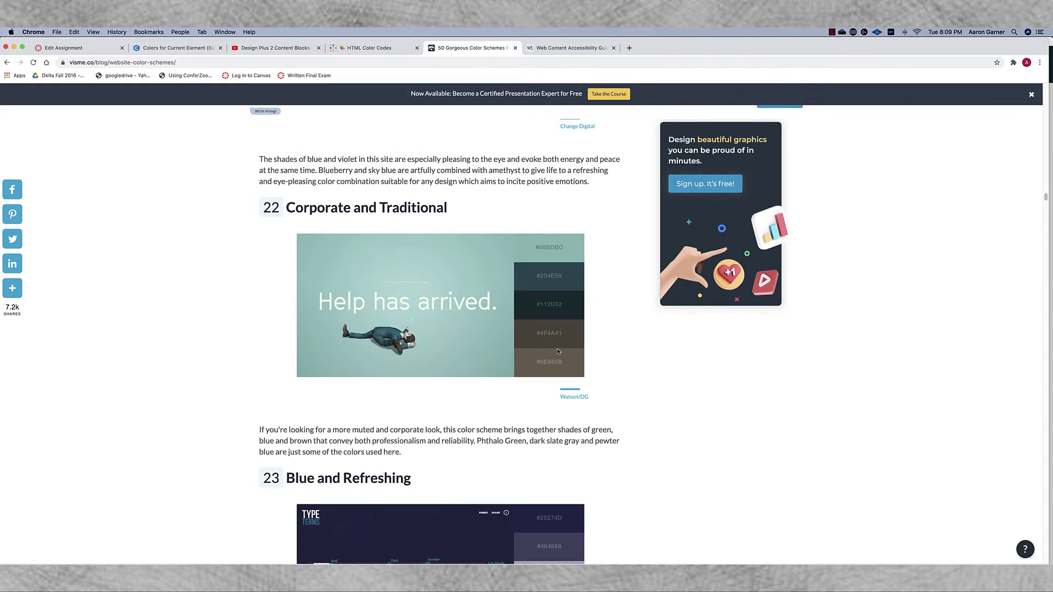
scroll(559, 351, down, 1)
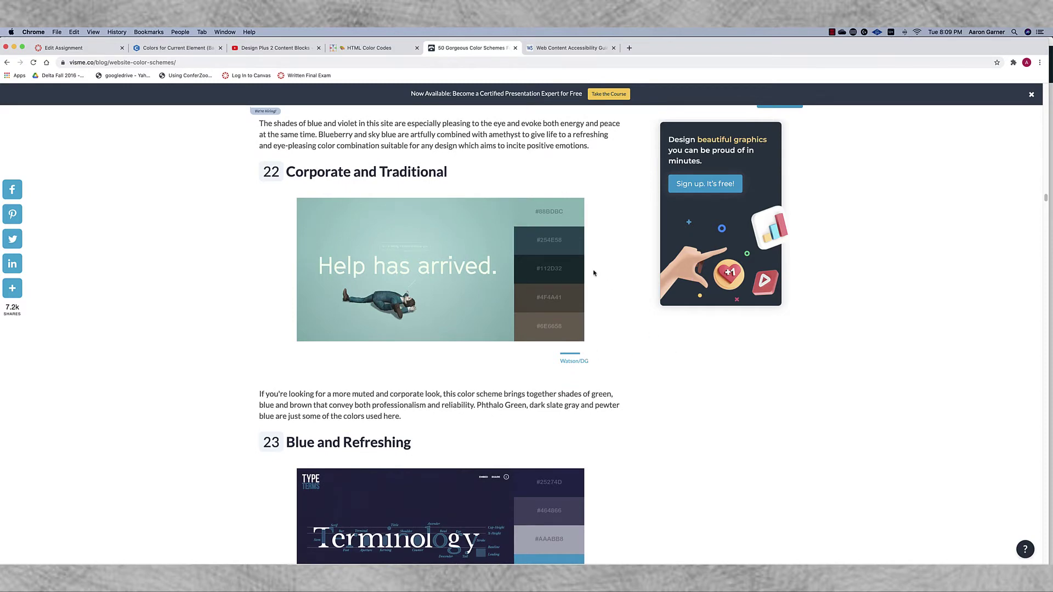
click(84, 45)
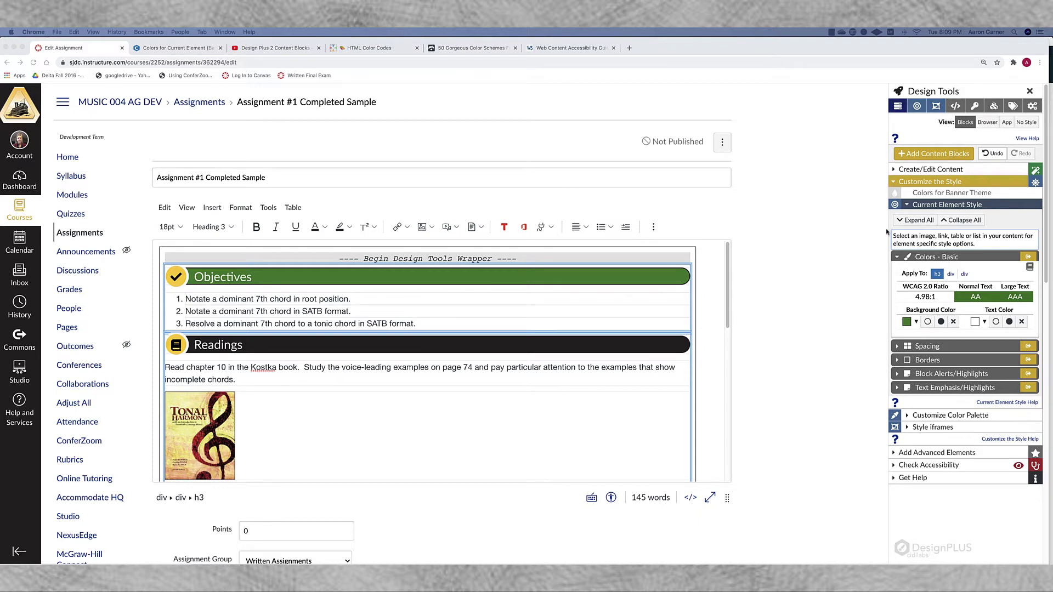
Step: Enter hex c5cbe3 as the Objectives header background, raising contrast to 13.03:1
click(916, 323)
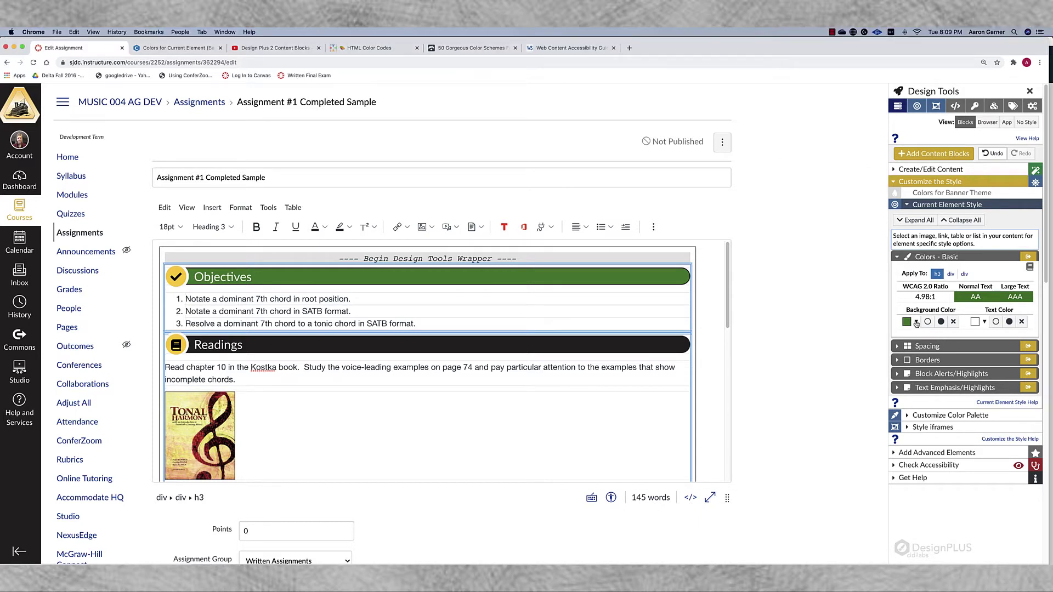
click(916, 324)
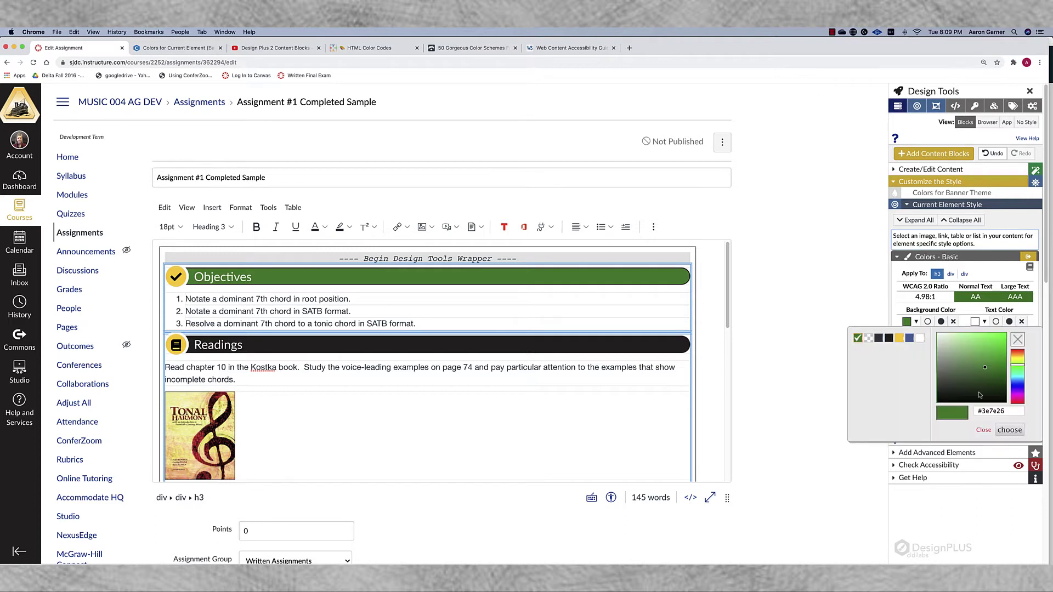
drag(1008, 413, 974, 411)
text(#c5cbe3)
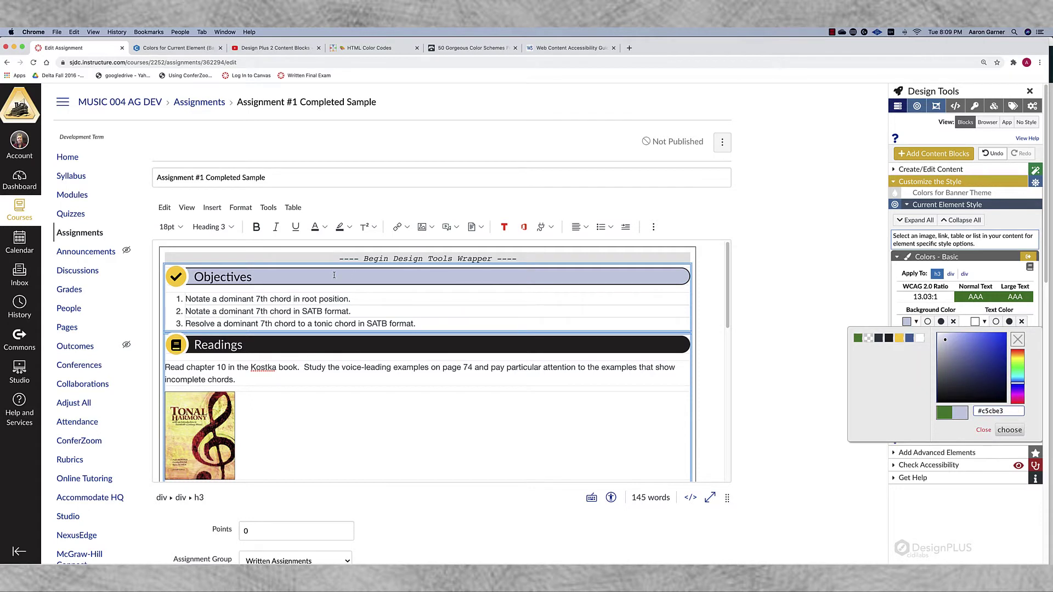
Step: Set the Objectives check icon's circle background to hex #4065a1
click(182, 277)
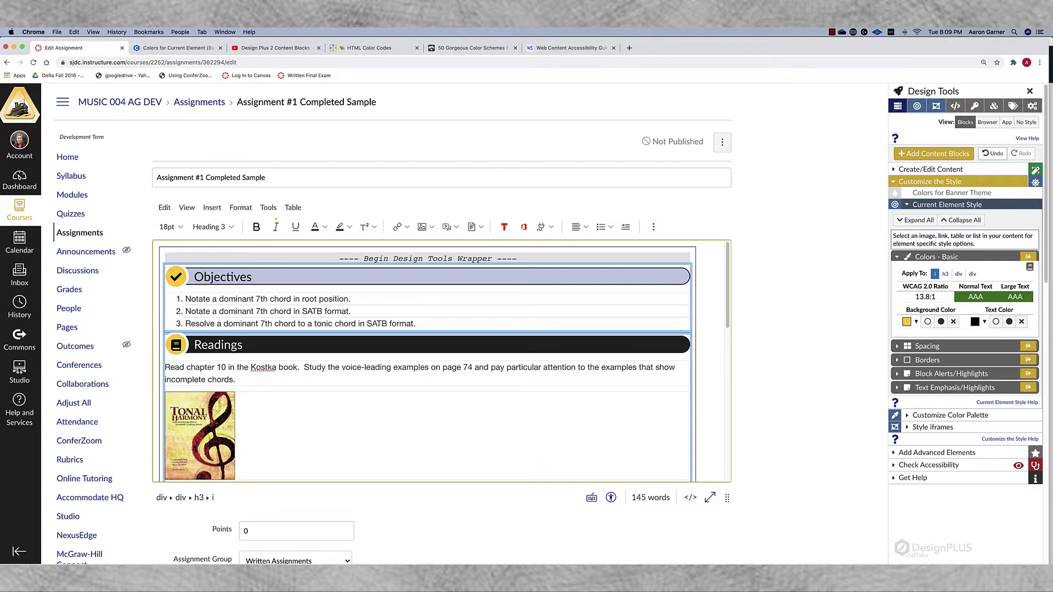
click(916, 324)
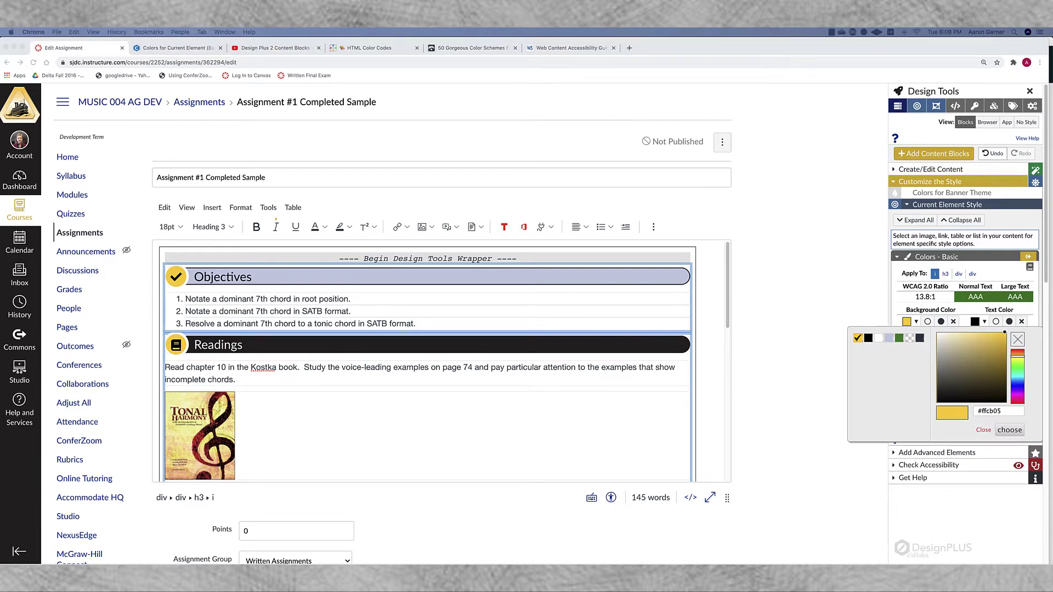
click(989, 411)
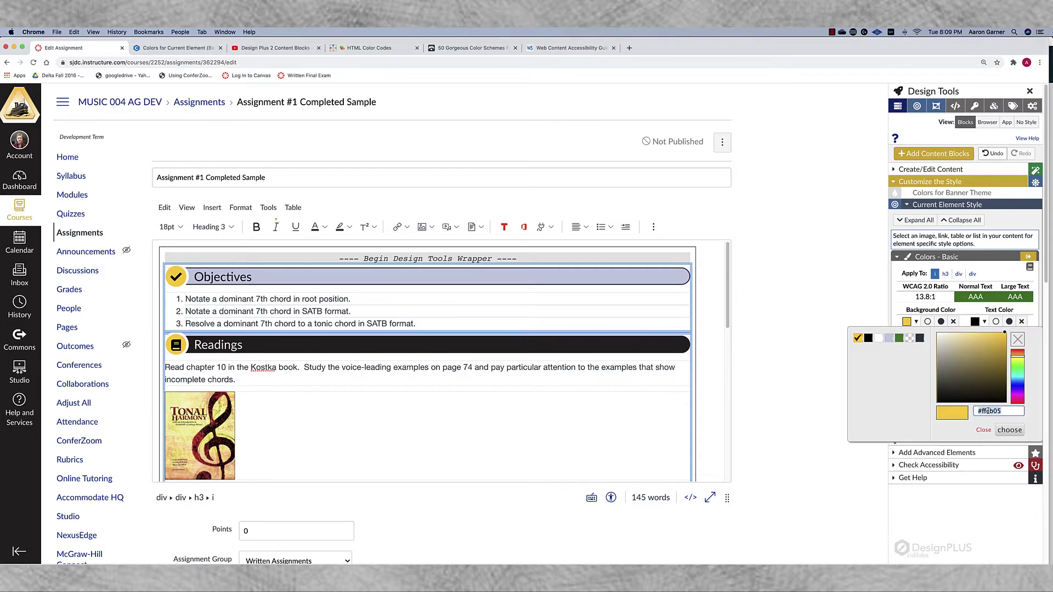
text(#4065a1)
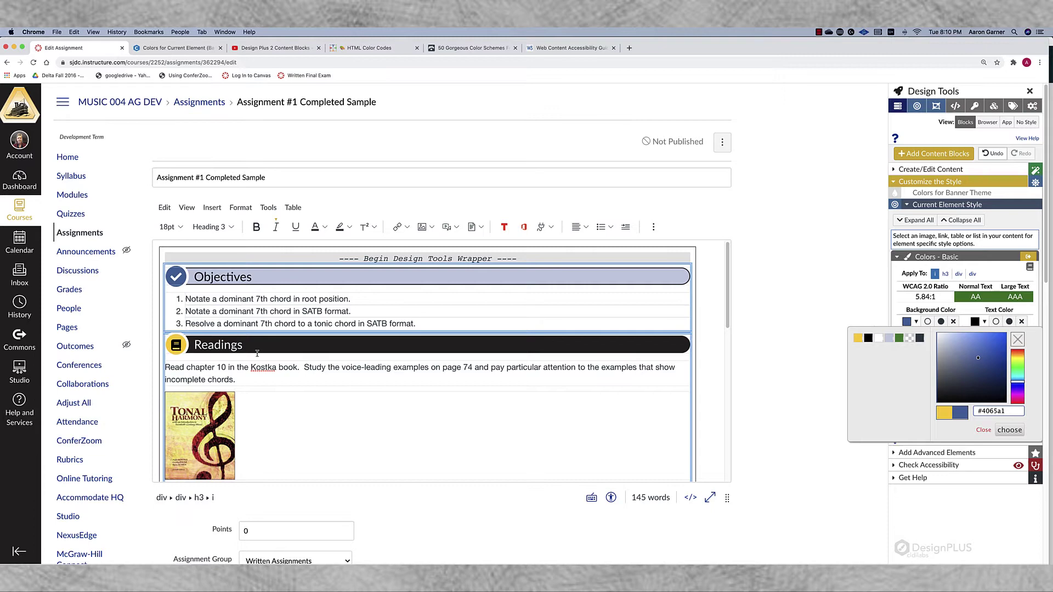
Step: Give the Readings heading the lavender background swatch
scroll(285, 384, down, 5)
scroll(287, 389, up, 5)
click(292, 345)
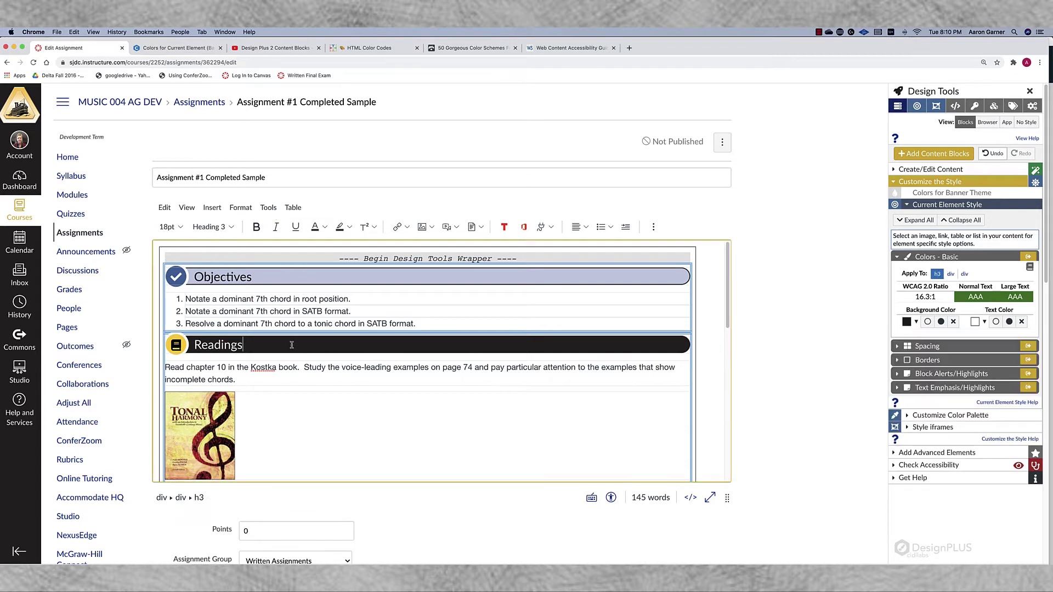
click(917, 323)
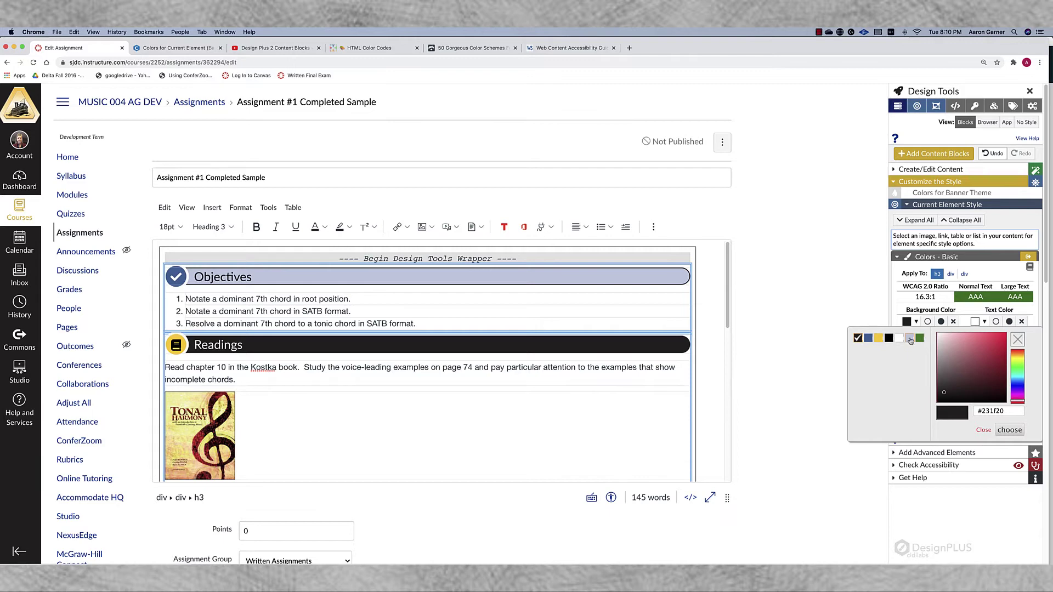
click(910, 339)
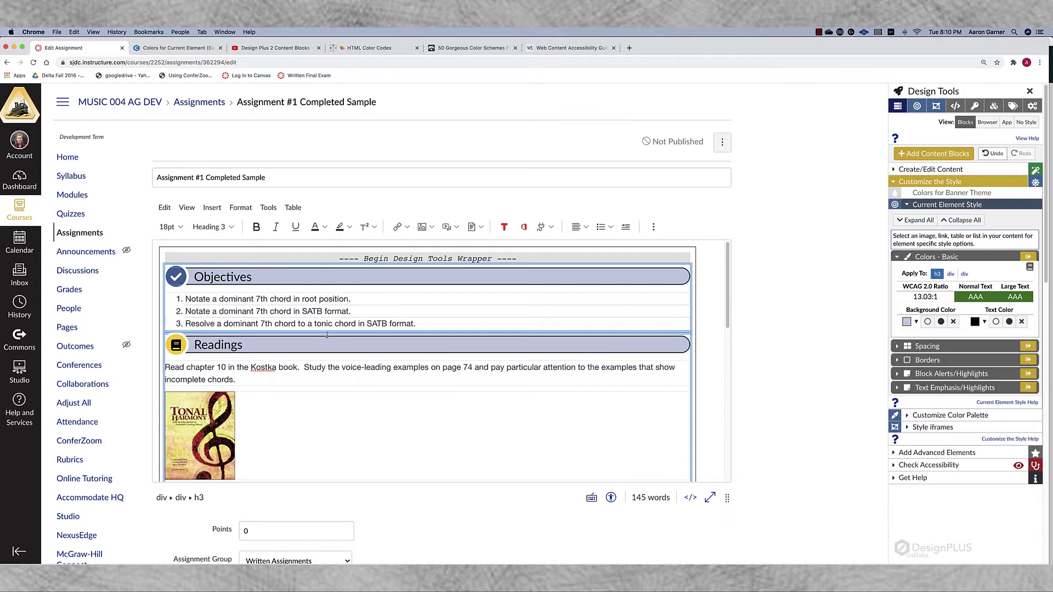
Step: Turn the Readings book-icon circle blue with the blue swatch
click(183, 345)
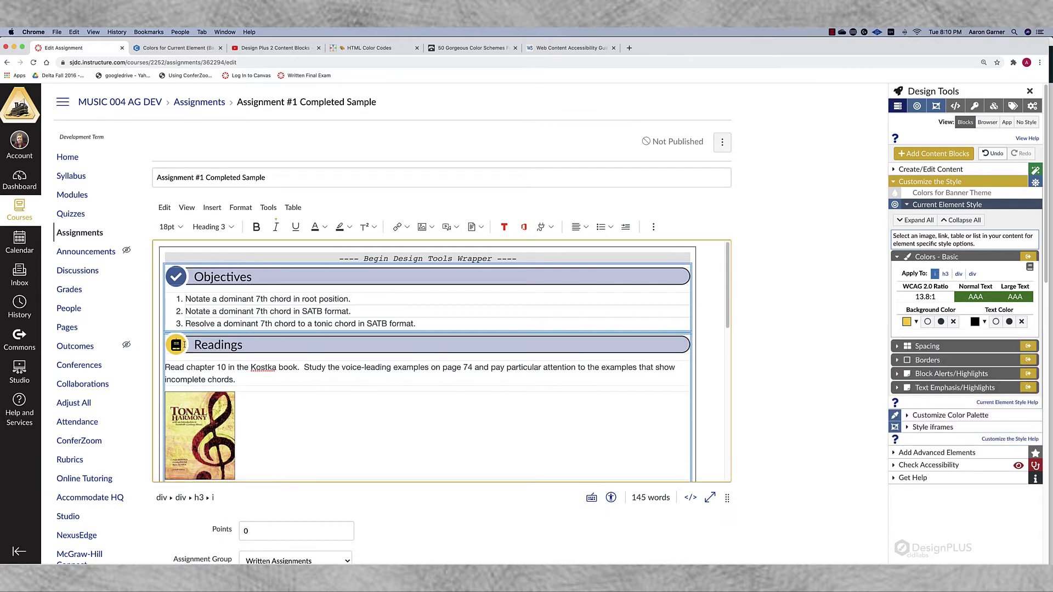
click(916, 323)
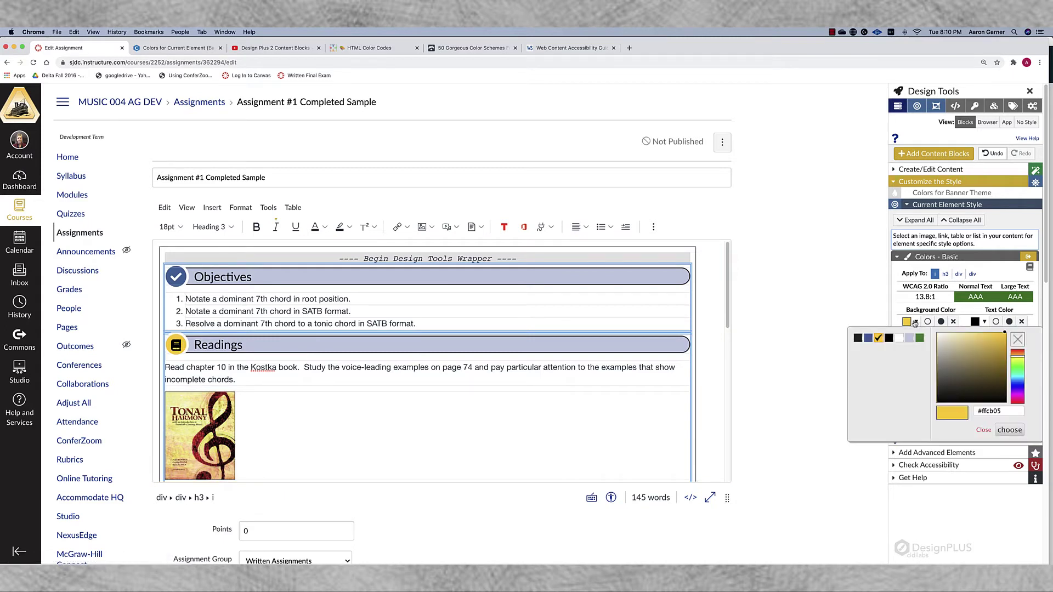
click(867, 338)
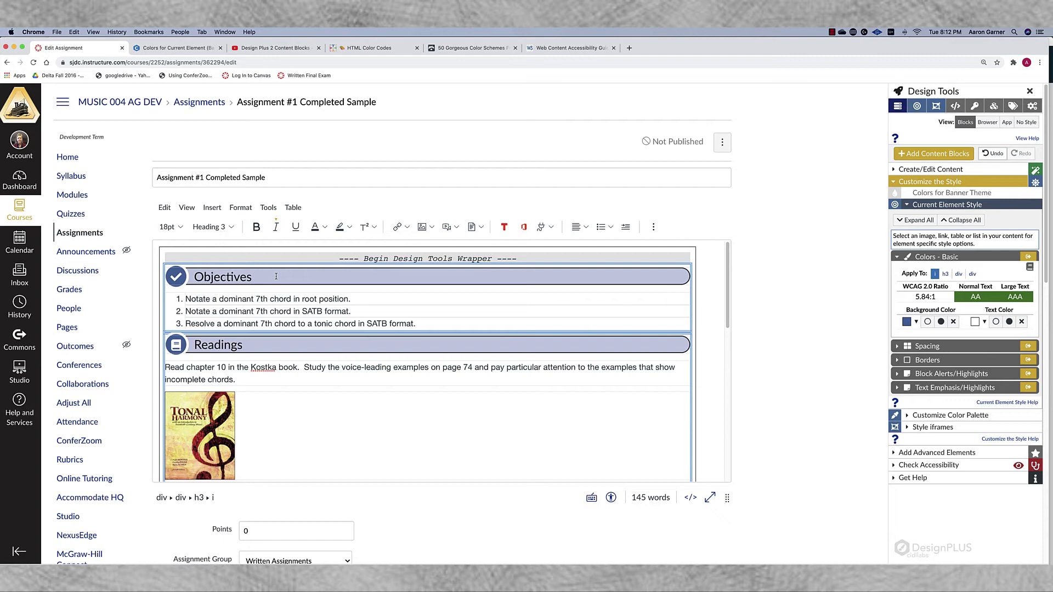
Step: Clear the Objectives heading background to white and set its text colour to white
click(276, 276)
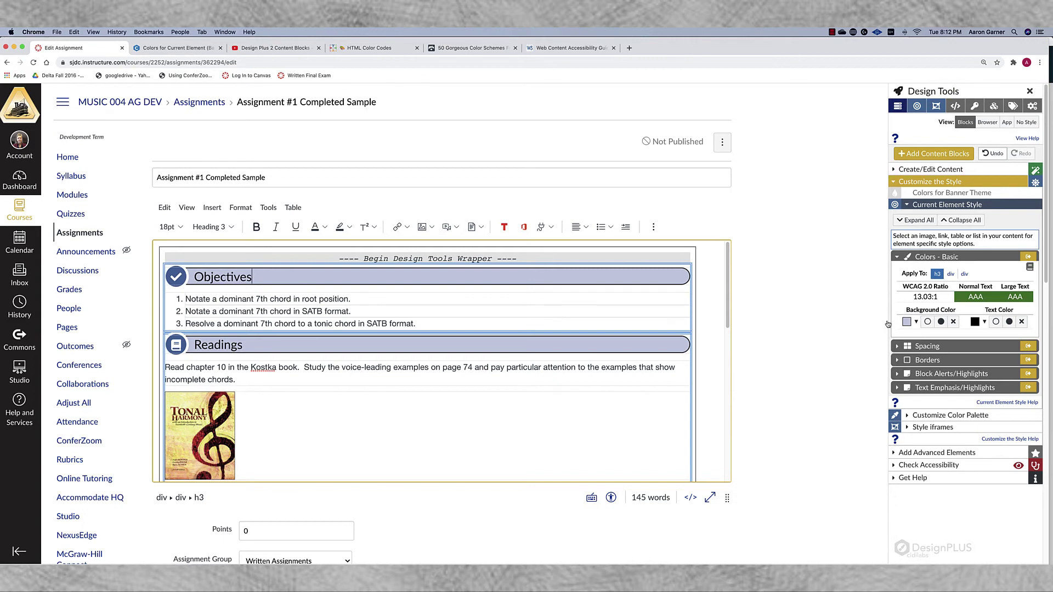
click(917, 322)
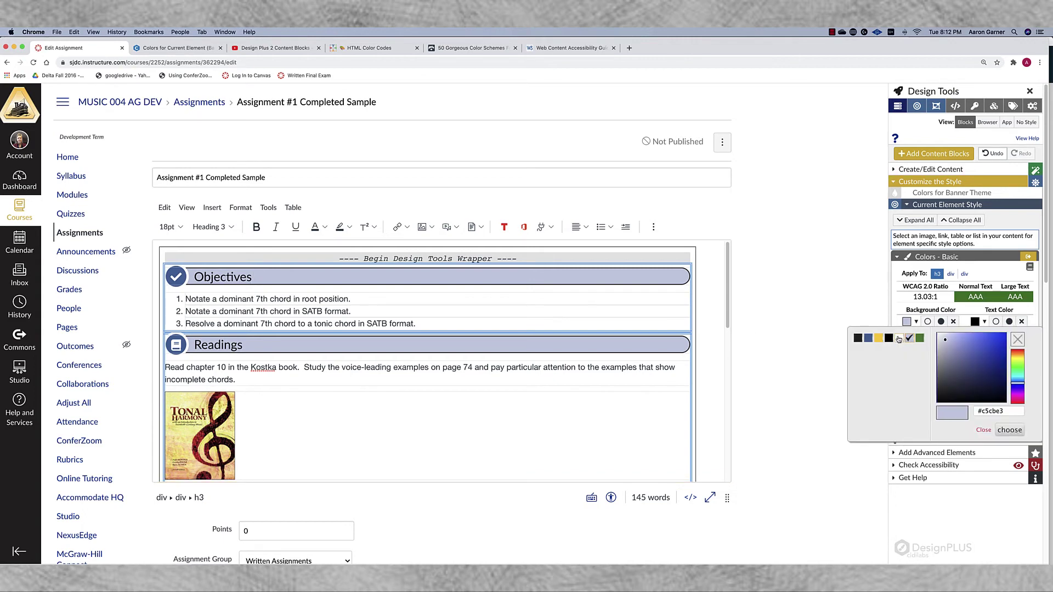
click(954, 323)
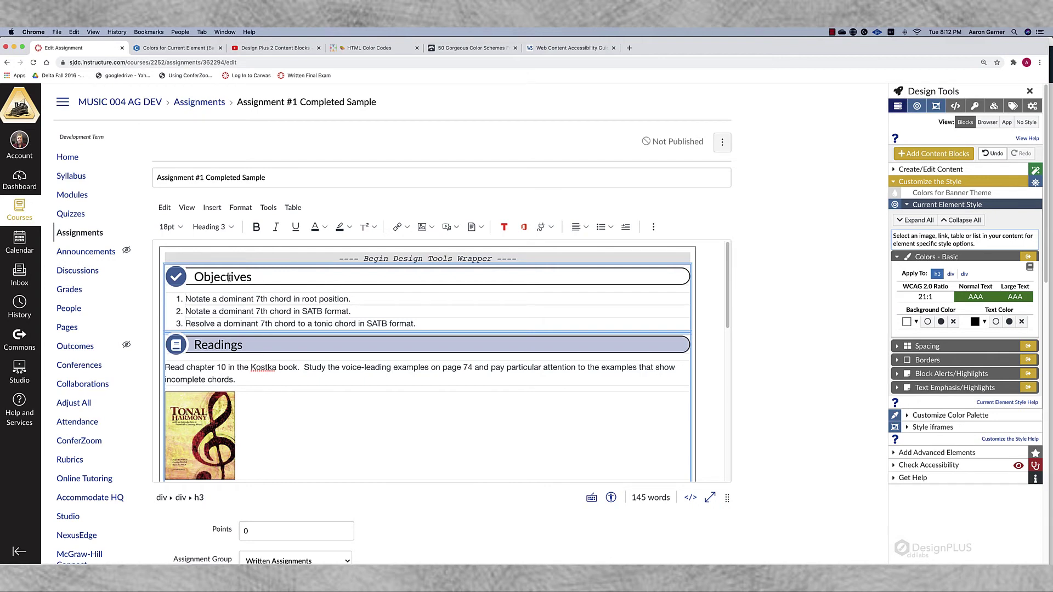
click(980, 326)
click(899, 339)
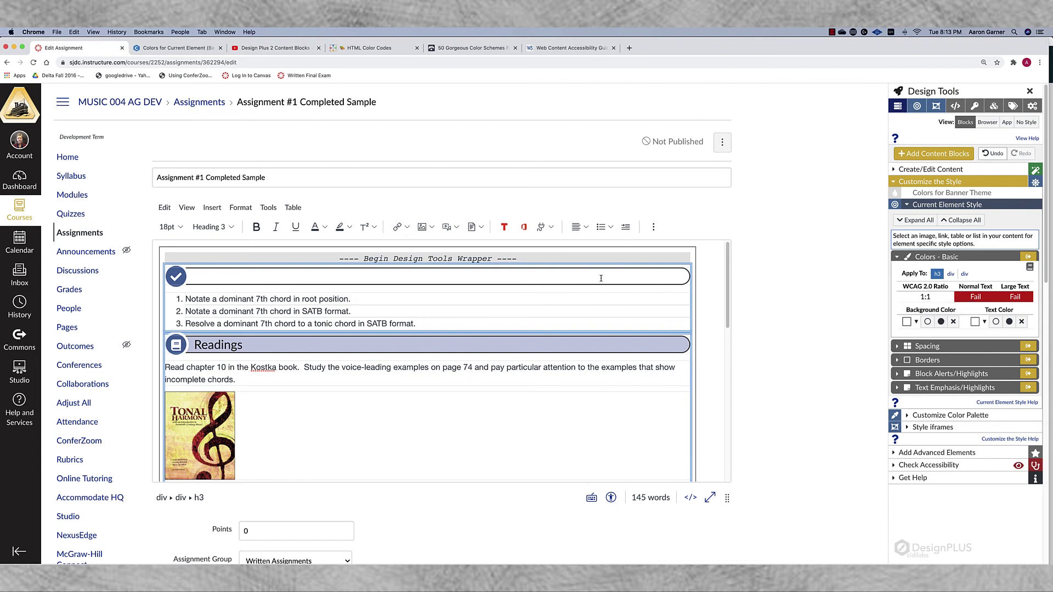
Step: Darken, then repeatedly lighten the Objectives background until black text reaches 12.68:1 contrast
click(940, 322)
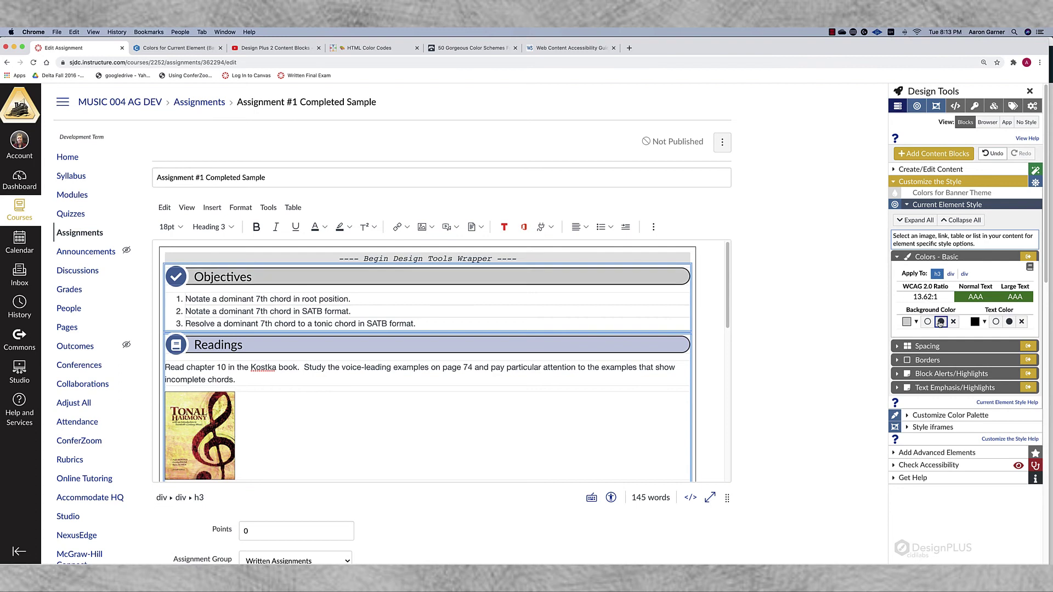
click(941, 323)
click(941, 322)
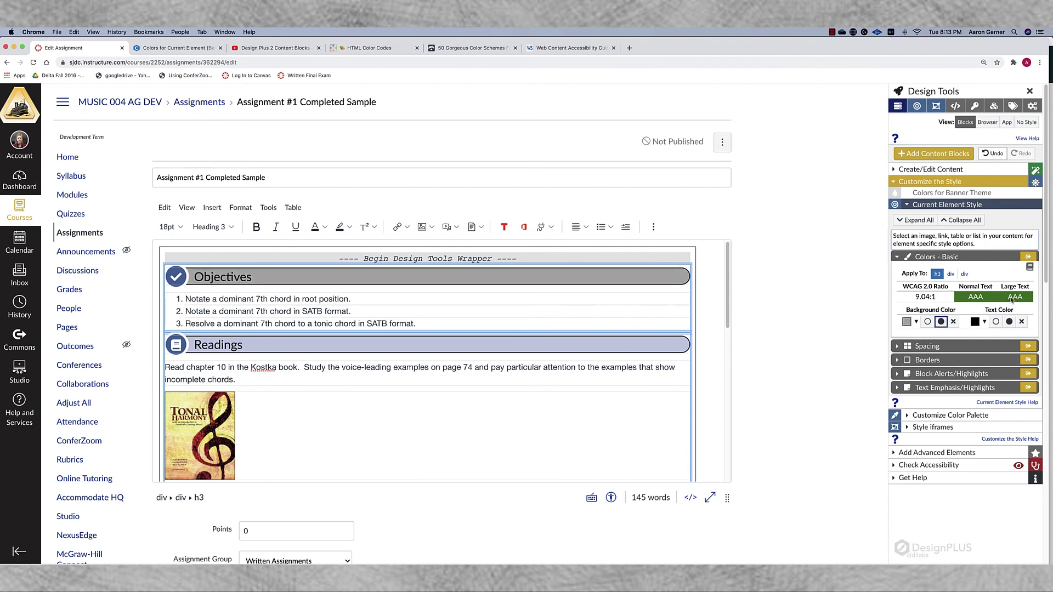
click(927, 322)
click(927, 322)
click(927, 323)
click(927, 323)
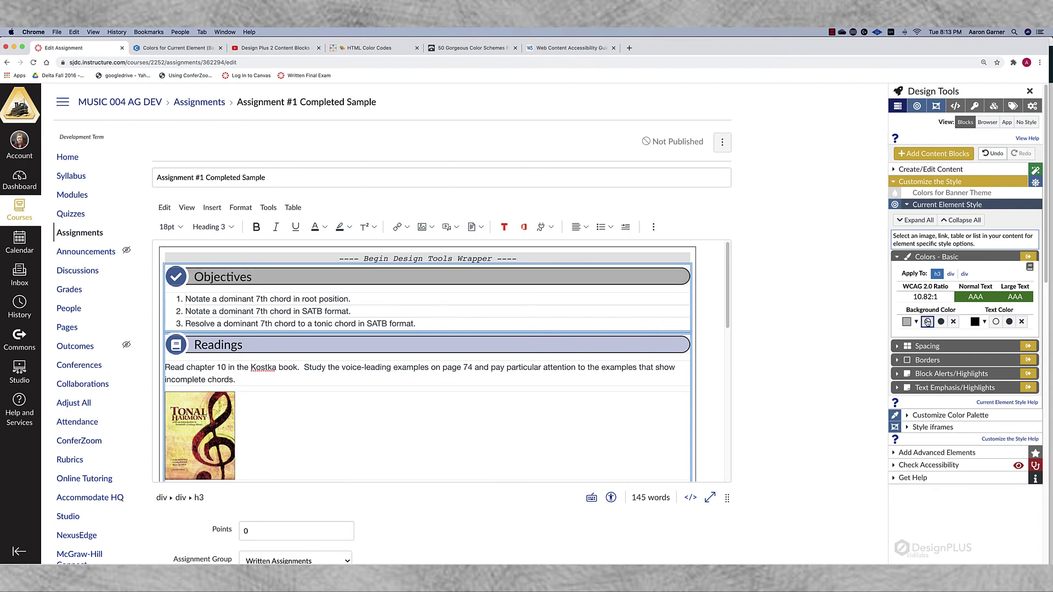
click(927, 322)
click(928, 323)
click(927, 323)
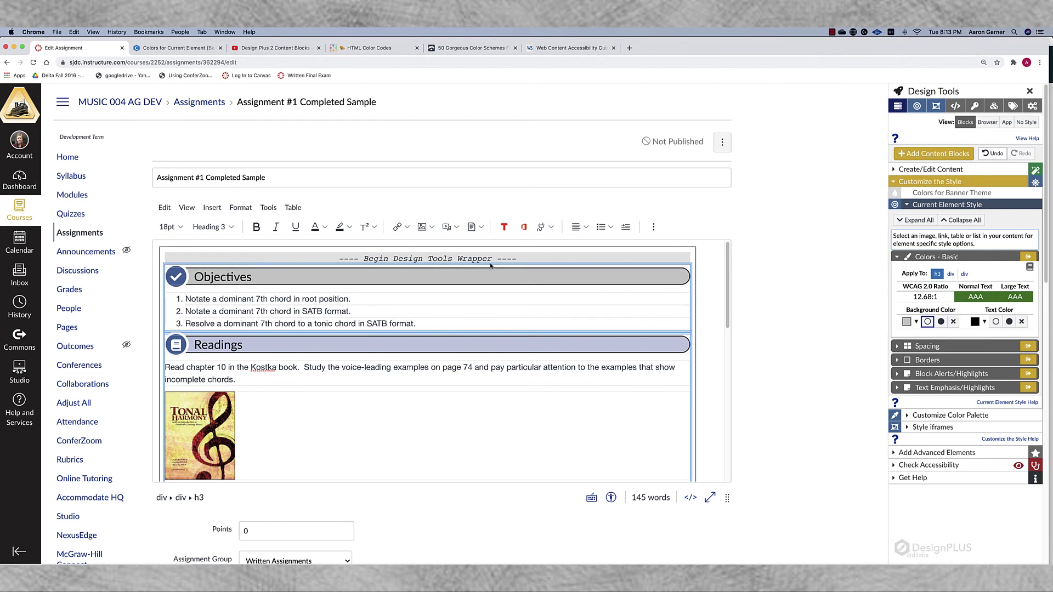
Step: Reset the Objectives heading's background and text, and its check icon's colours, to defaults
click(471, 275)
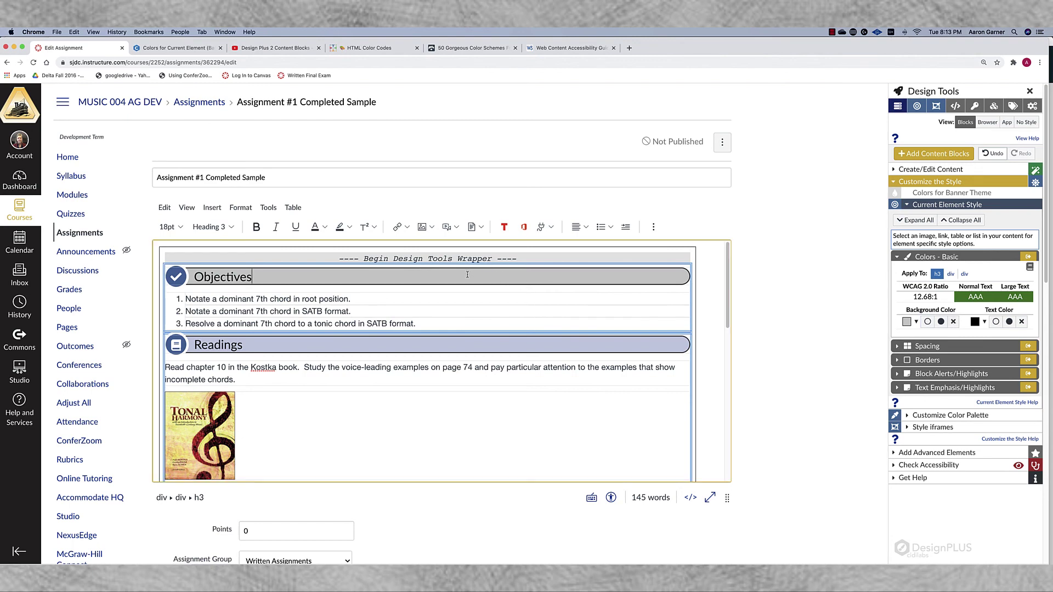
click(954, 323)
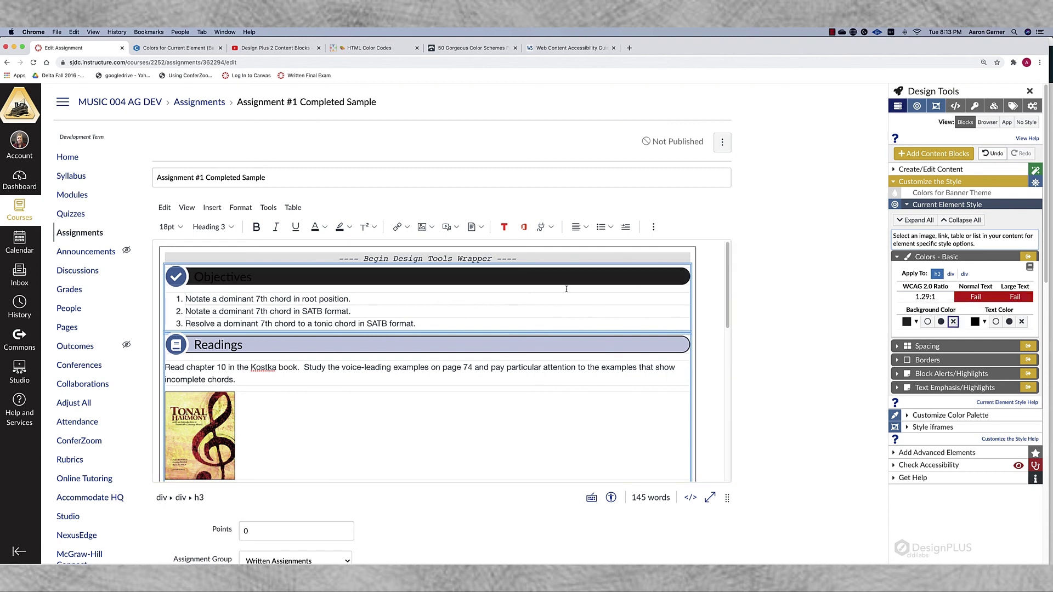
click(1022, 323)
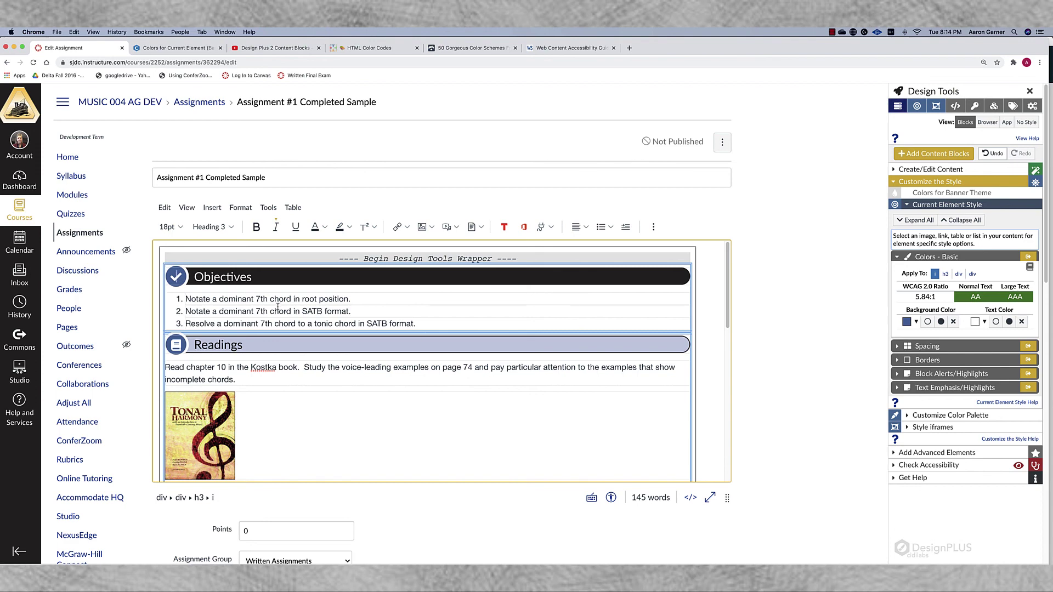
click(954, 322)
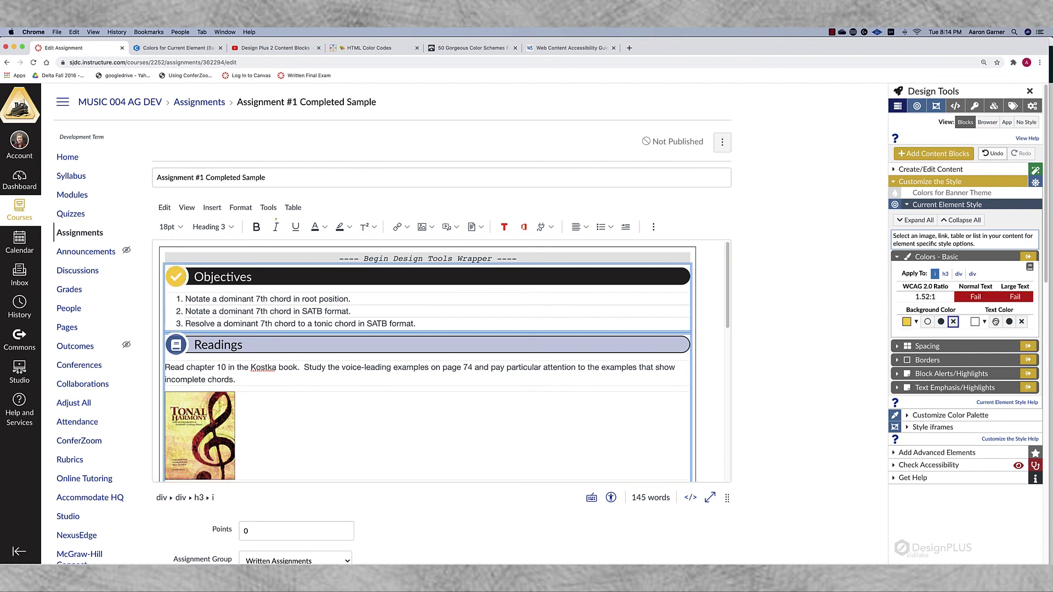
click(1021, 322)
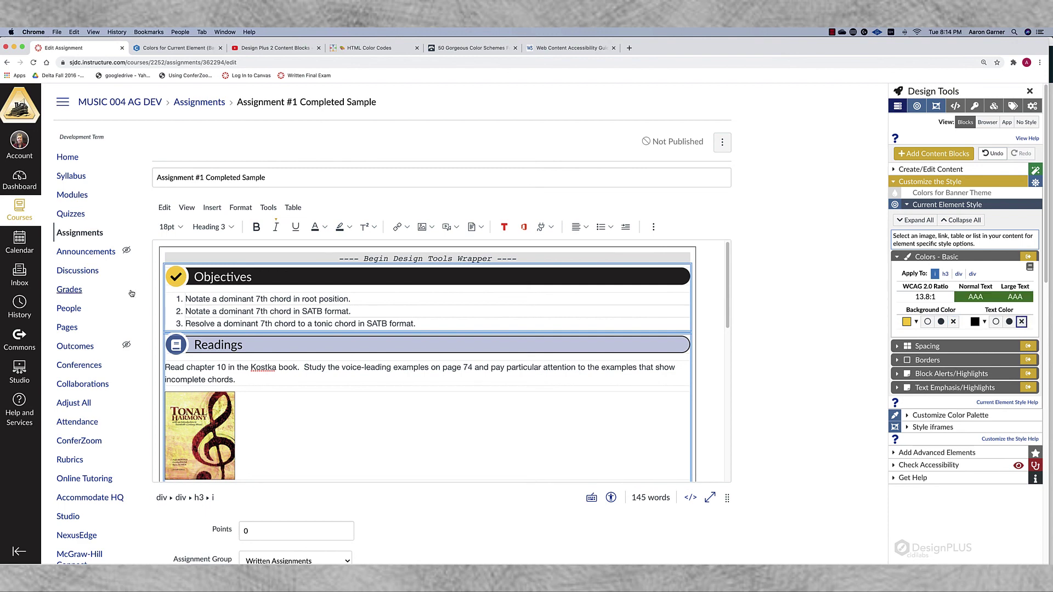